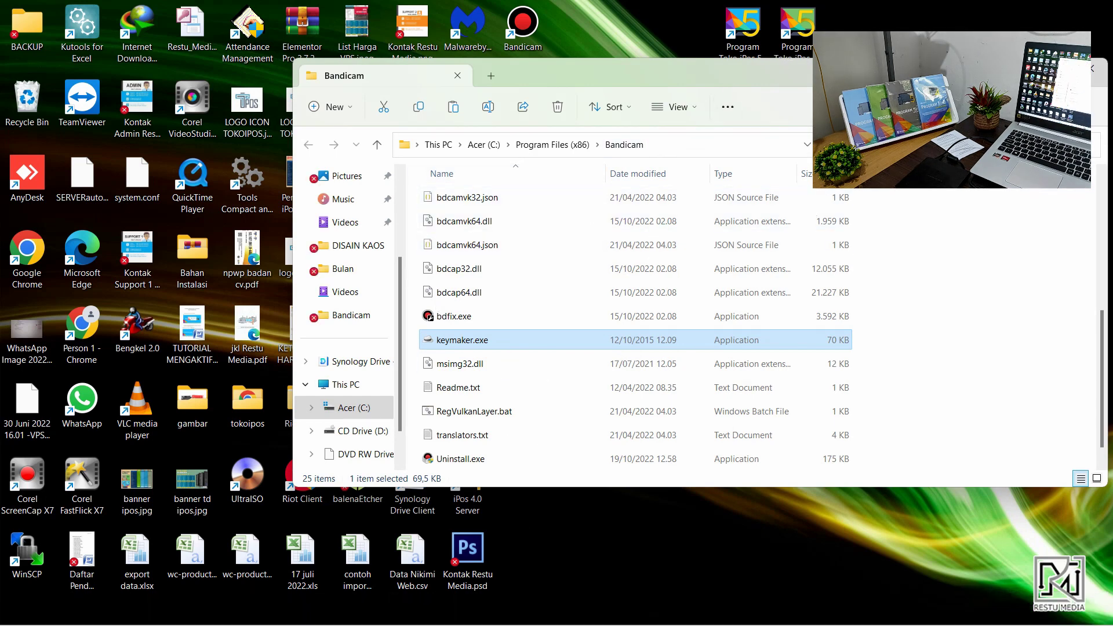
Maximize the file window and open the DVD RW Drive (E:) INSPIRASIBIZ to show its installer files
key(super+Up)
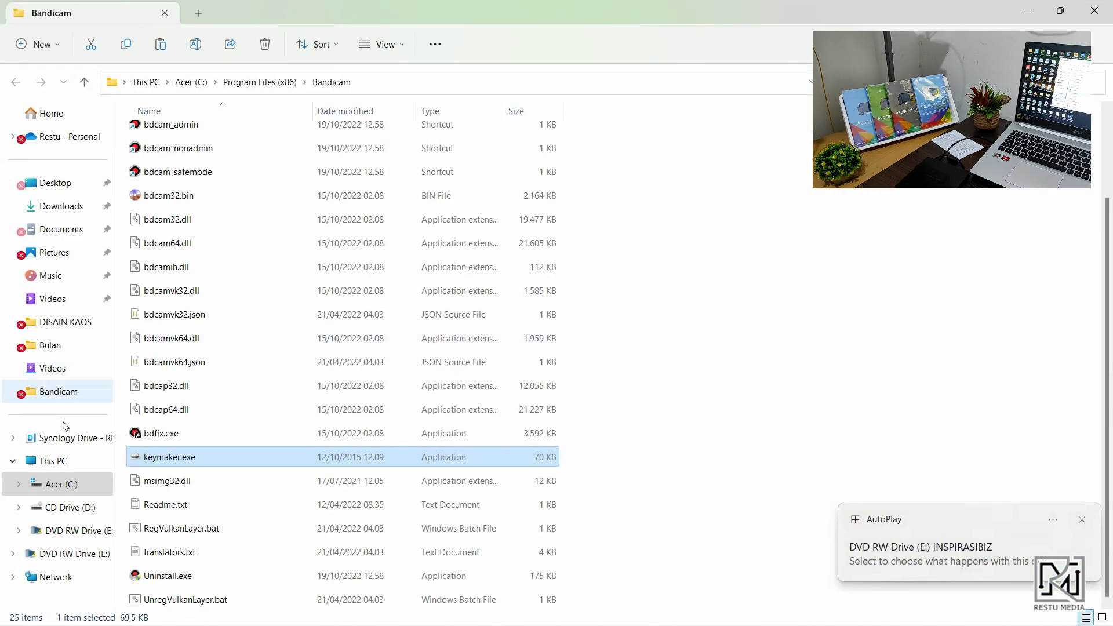
click(65, 460)
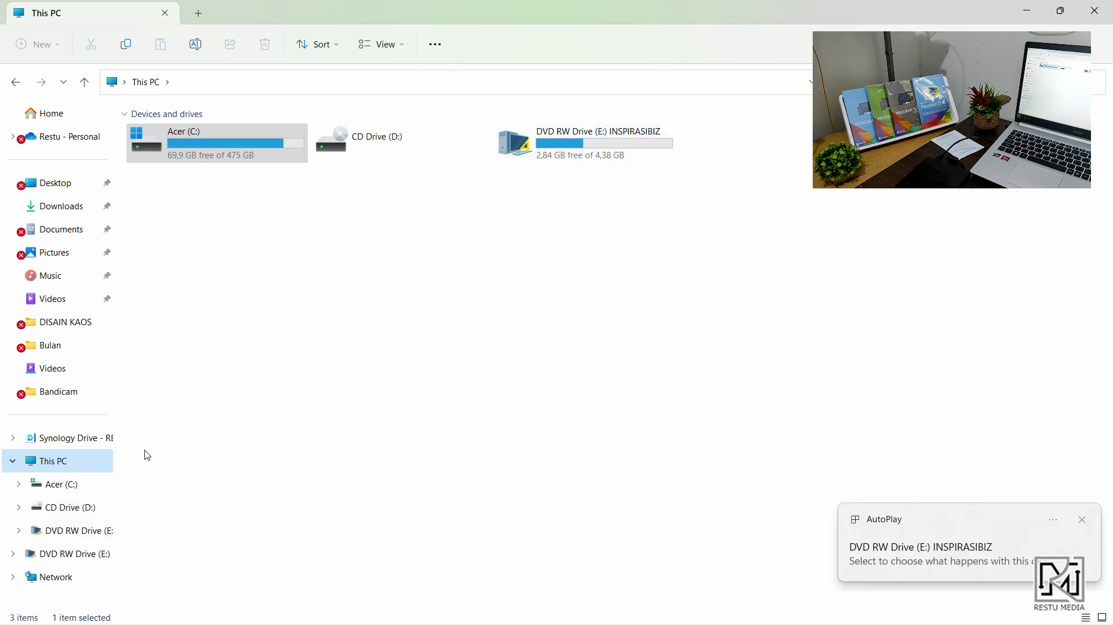
click(76, 530)
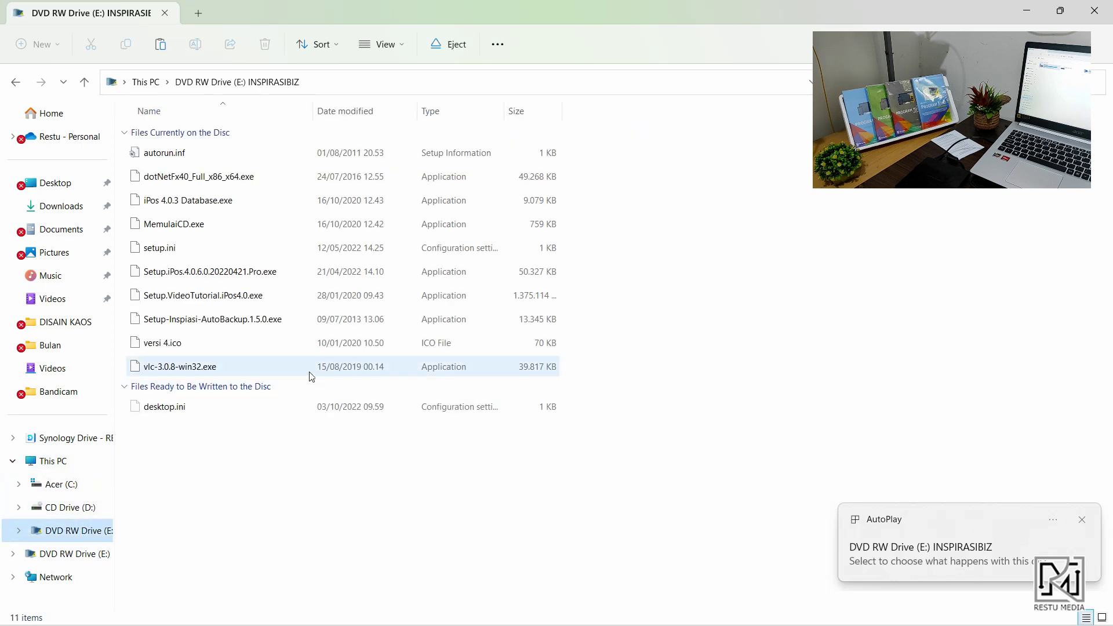
mouse_move(311, 376)
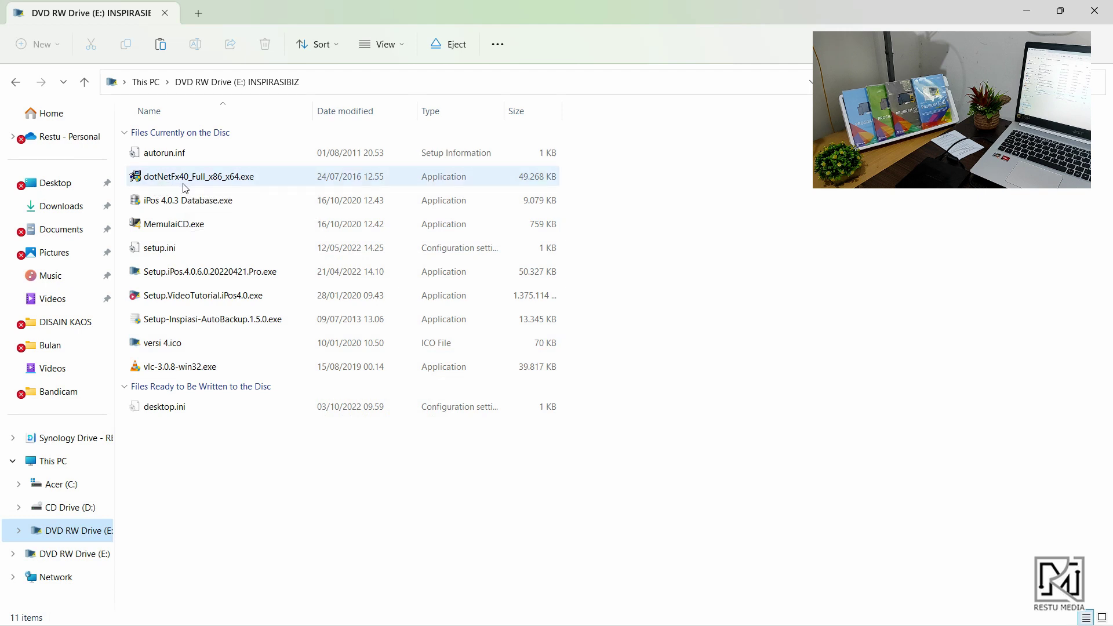
Examine the .NET Framework, iPos 4.0.3 Database and Setup.iPos.4.0.6.0.20220421.Pro installers on the disc
mouse_move(194, 188)
click(194, 181)
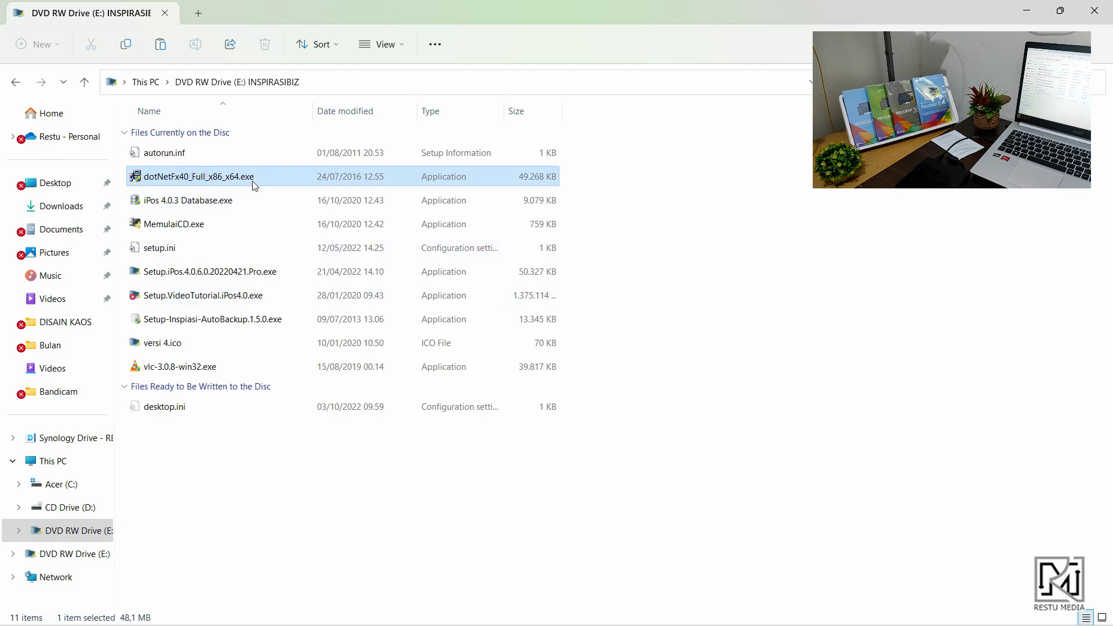
mouse_move(253, 182)
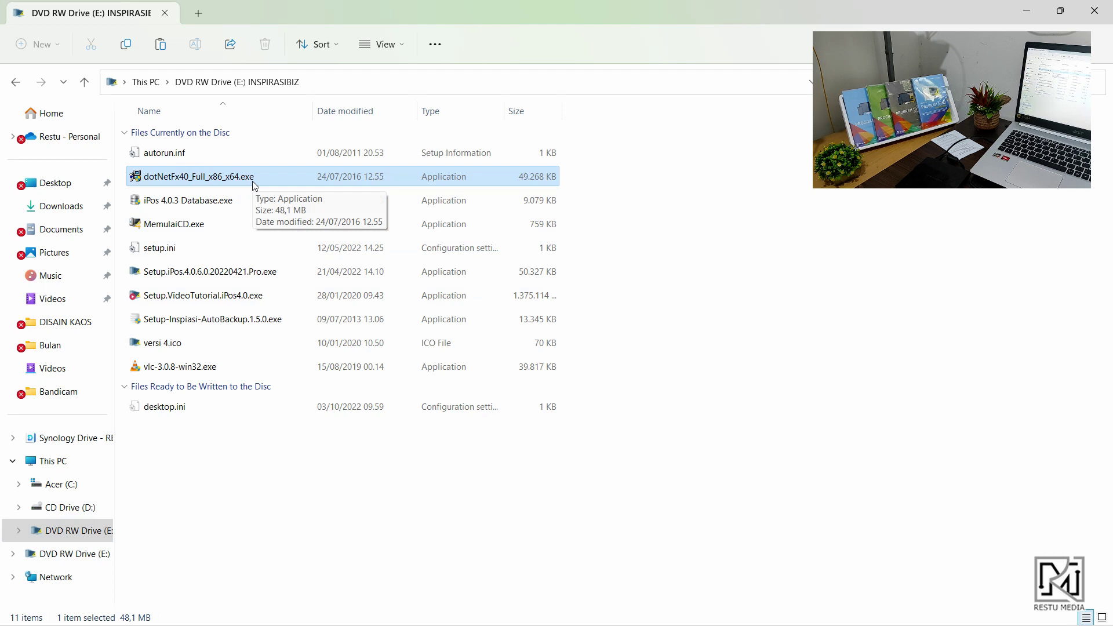
click(267, 200)
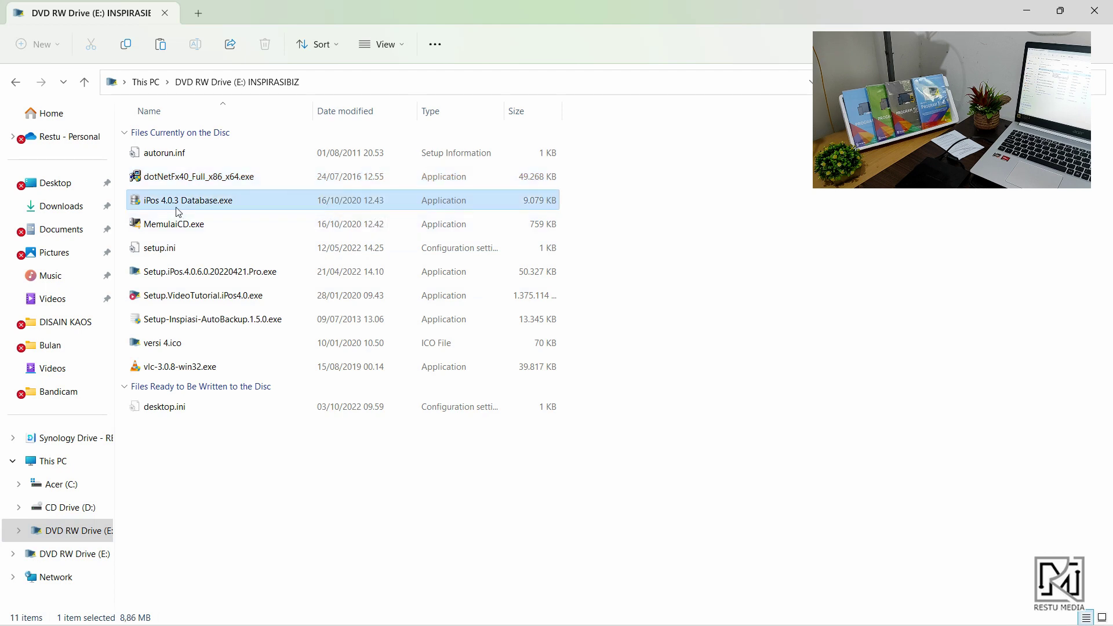
mouse_move(180, 211)
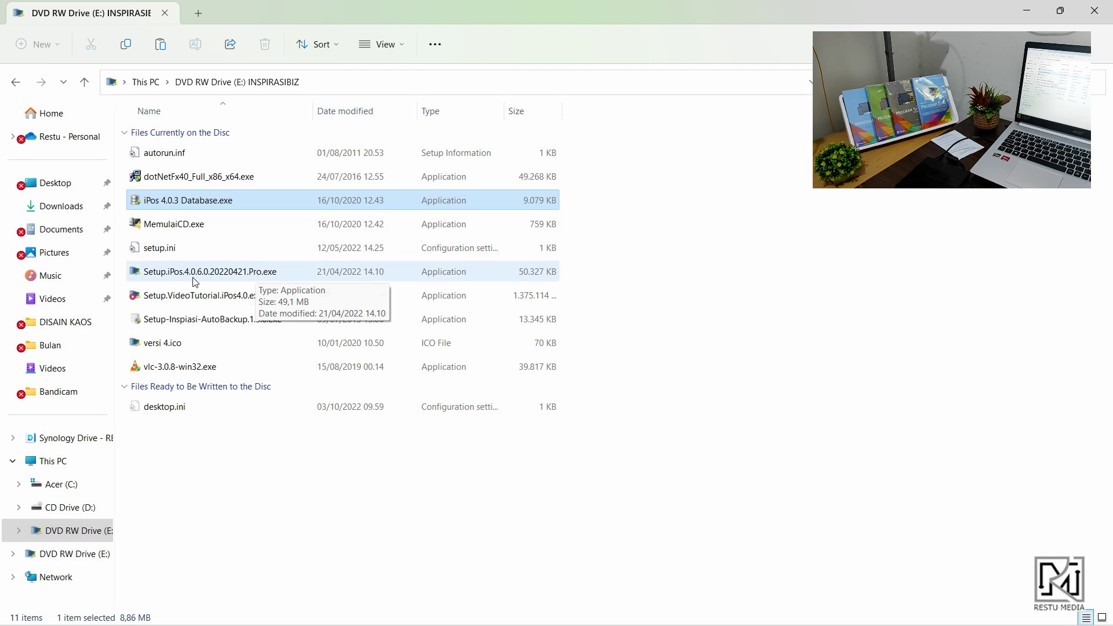
click(218, 281)
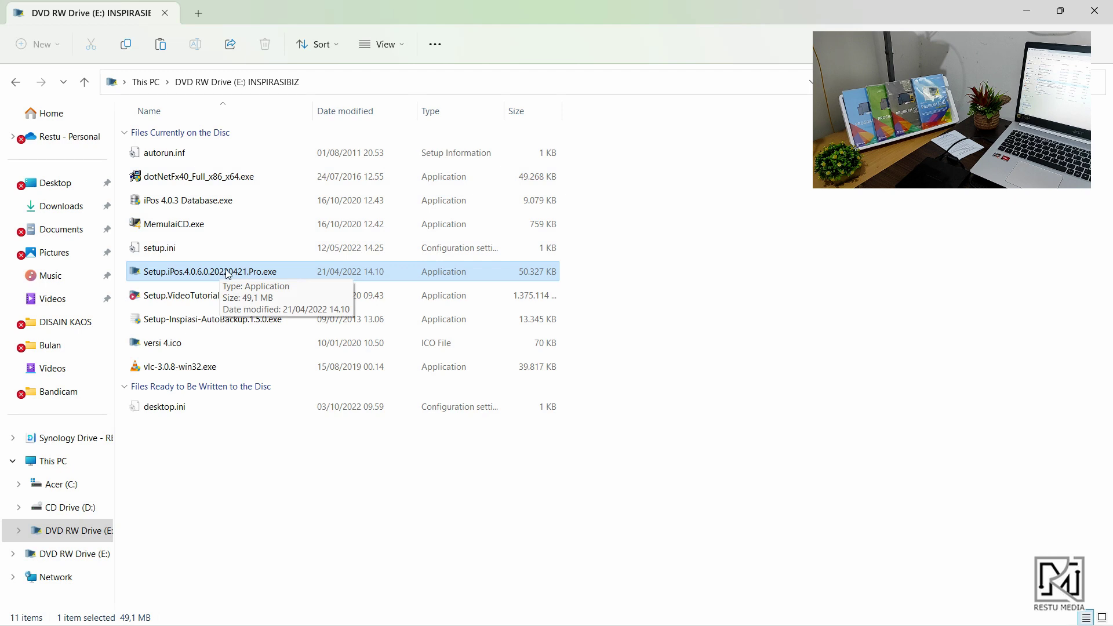
Run dotNetFx40_Full_x86_x64.exe, read the listed details in the Microsoft .NET Framework 4 setup, and close it
double_click(201, 183)
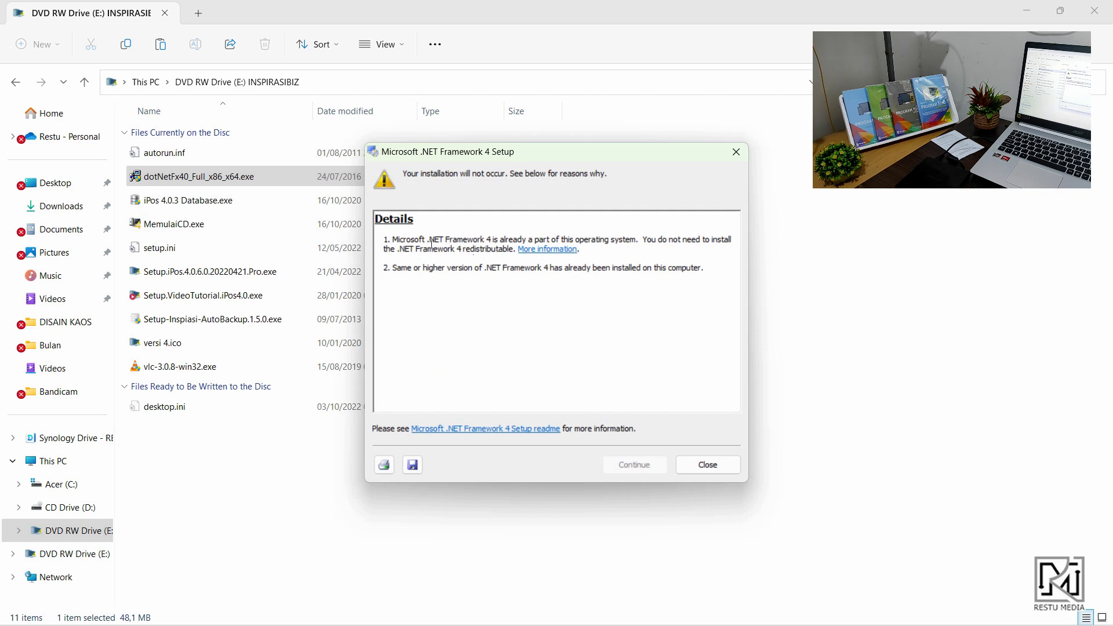
drag(393, 238, 604, 258)
click(533, 249)
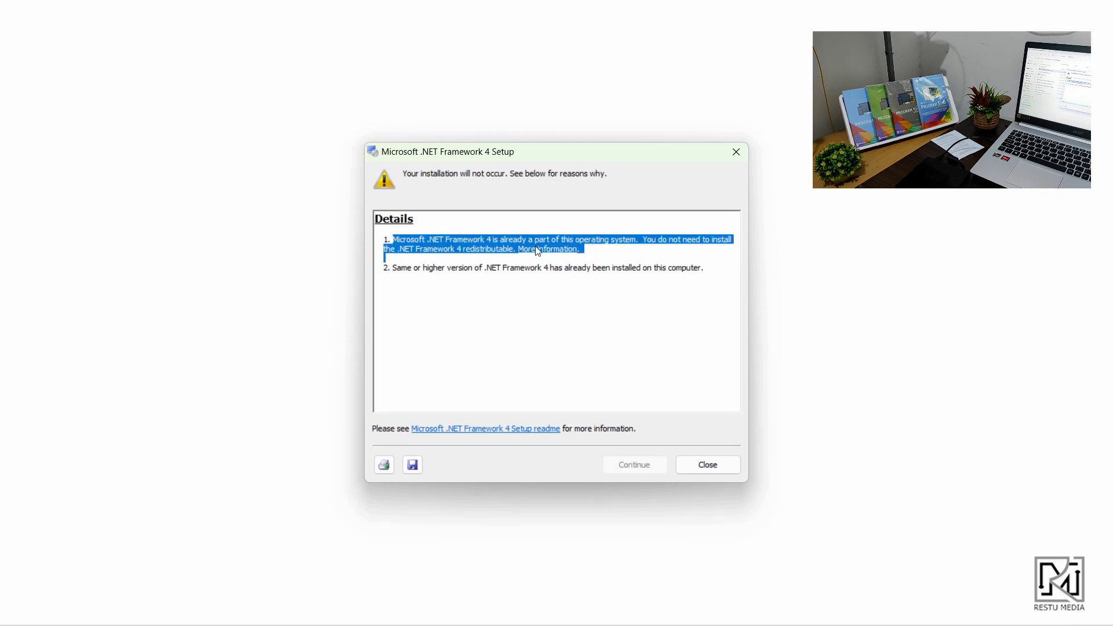
click(1096, 10)
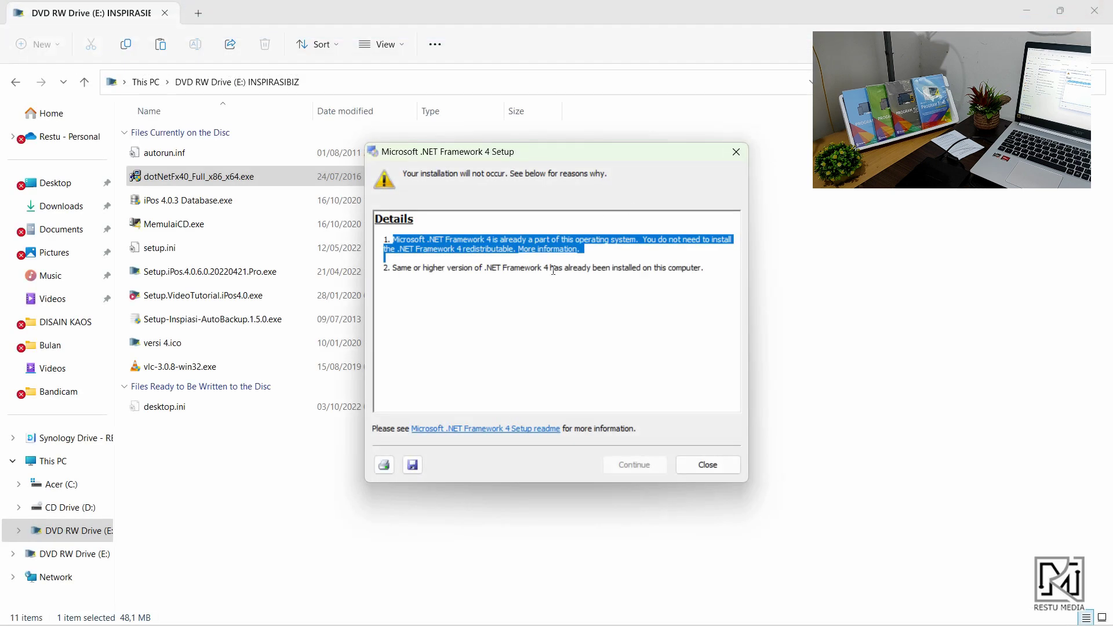
click(504, 267)
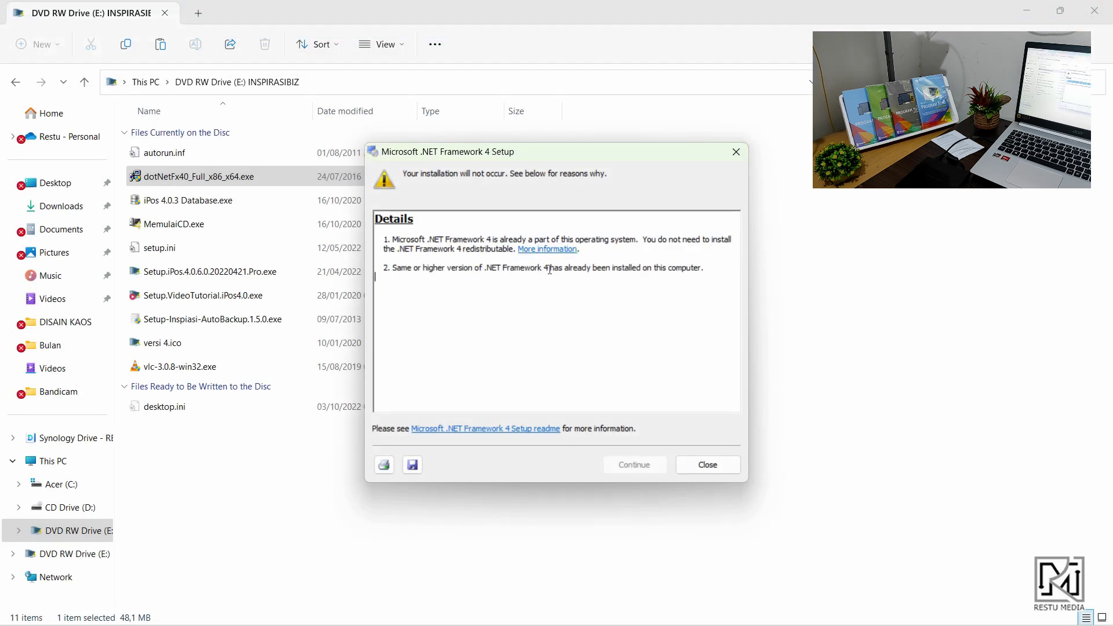
drag(544, 268, 687, 272)
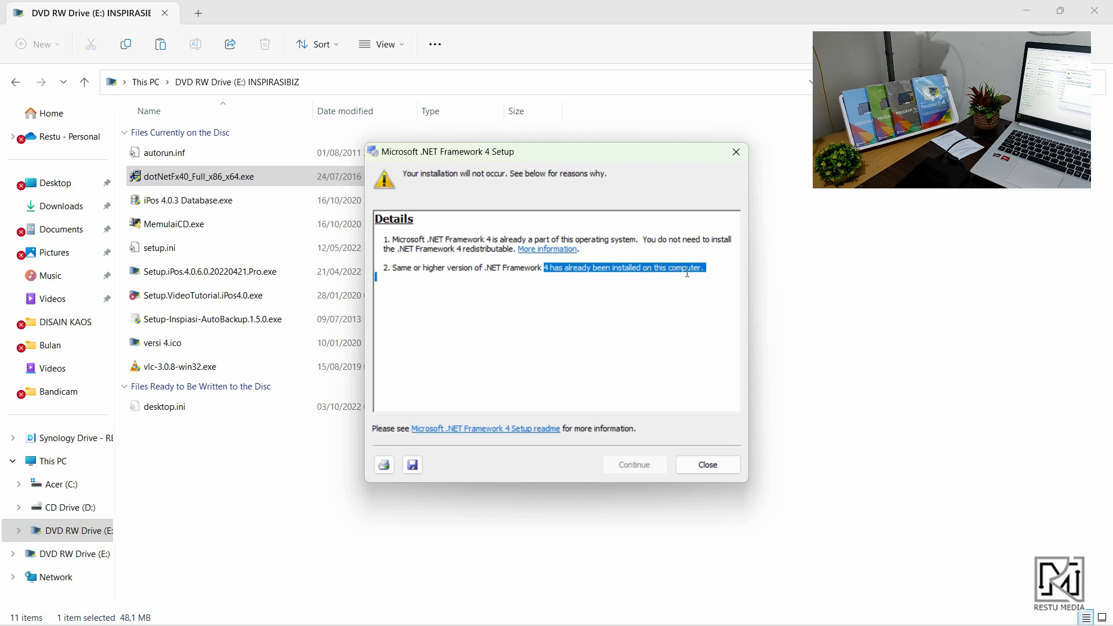
click(533, 271)
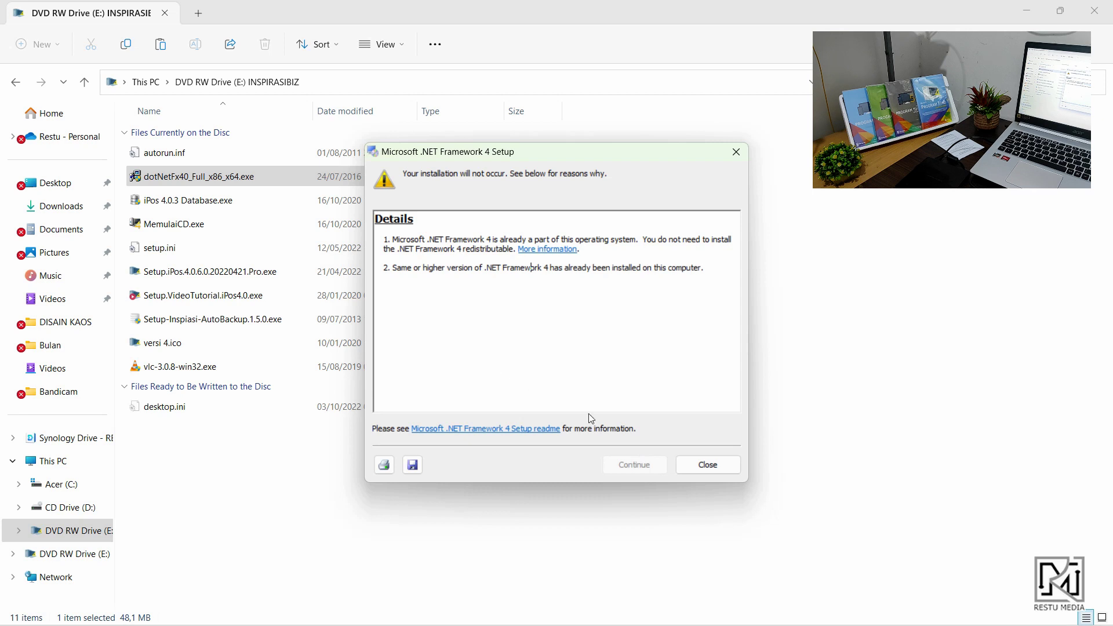
click(717, 463)
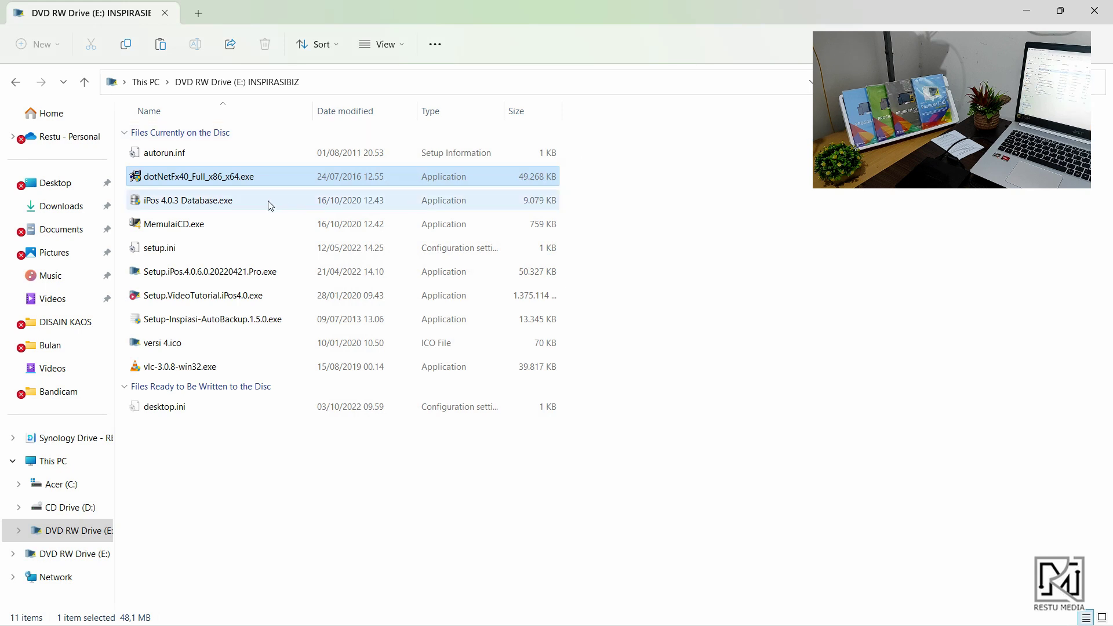
Install the ProKreatif PgSql database from iPos 4.0.3 Database.exe in the default location and finish its setup
click(236, 202)
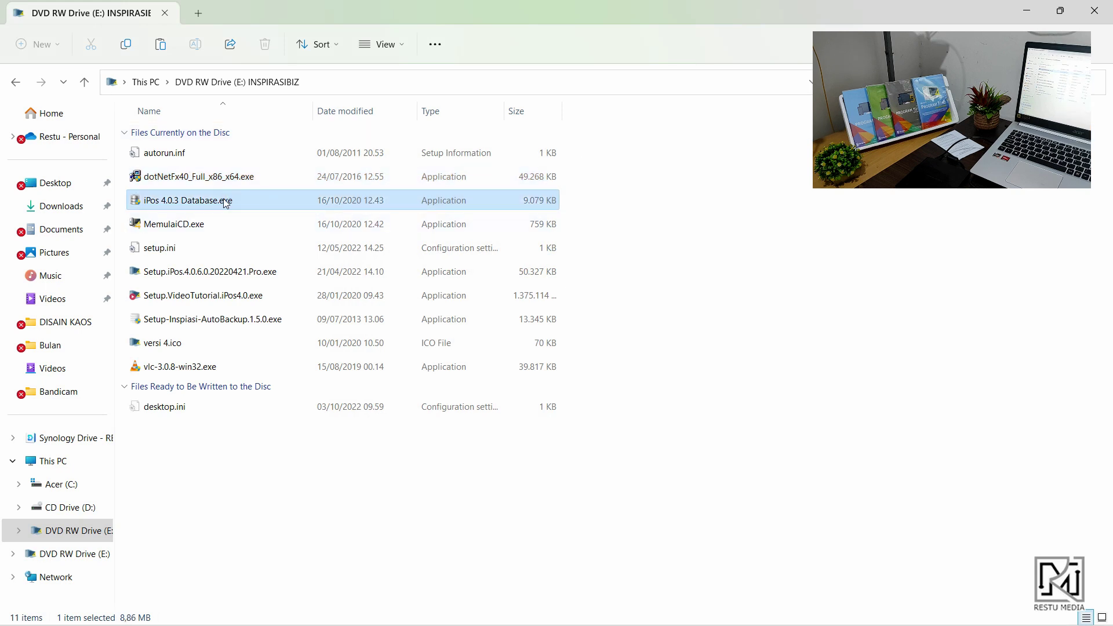
double_click(226, 202)
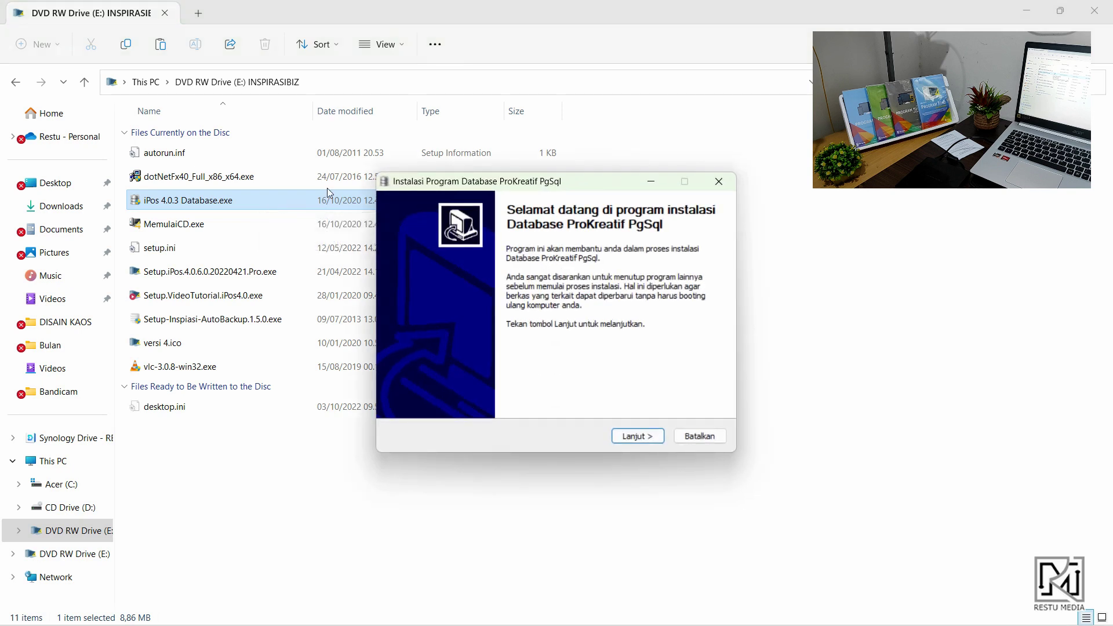
click(504, 193)
click(654, 438)
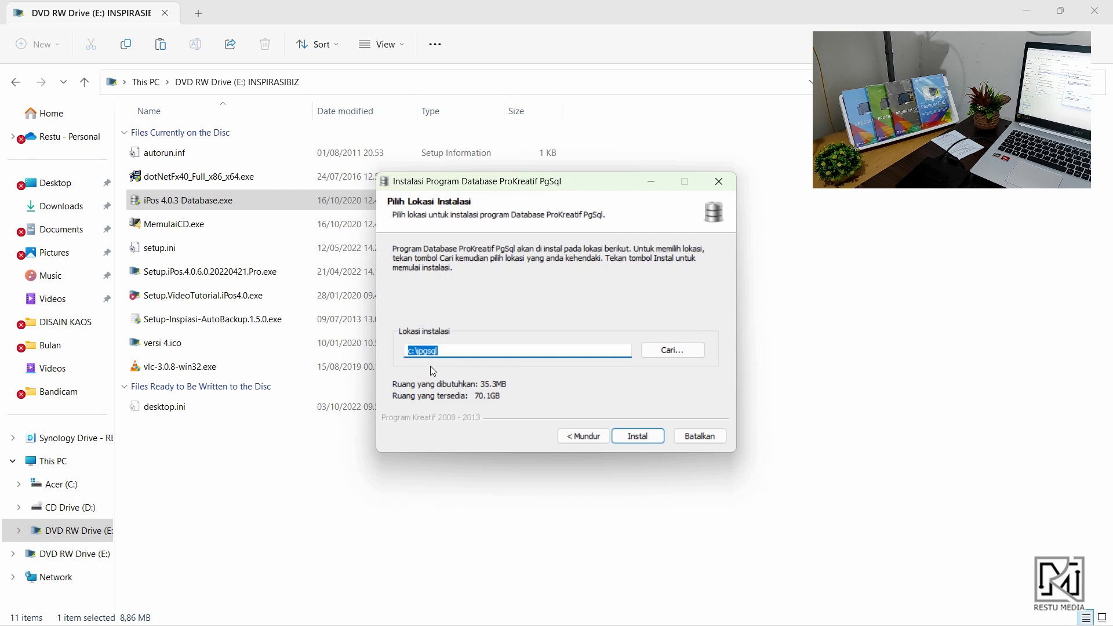
click(451, 354)
click(648, 438)
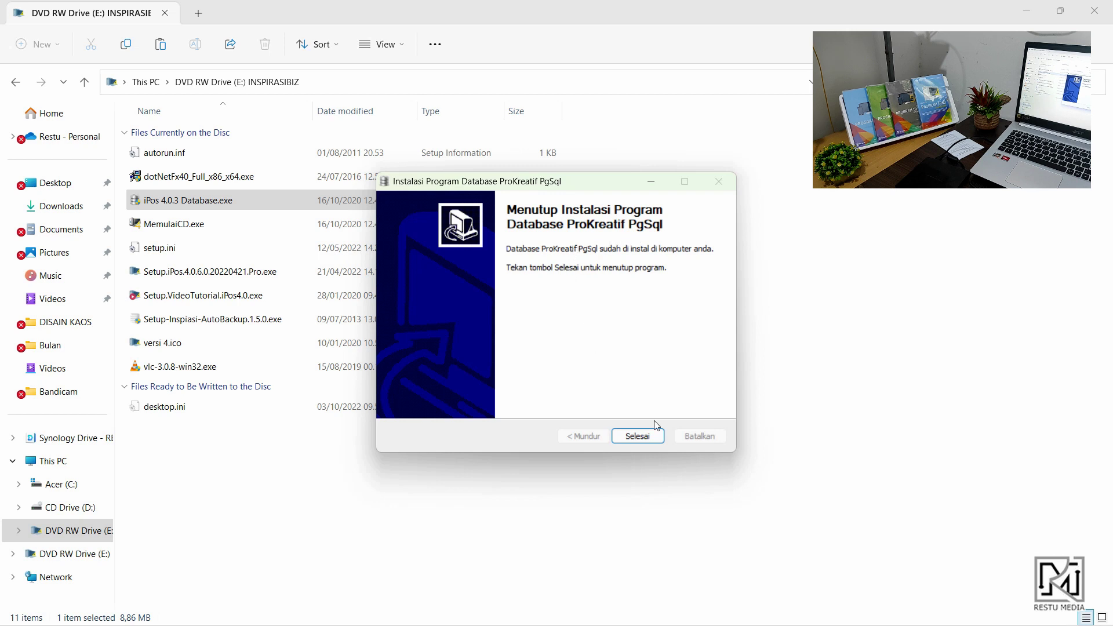
click(651, 440)
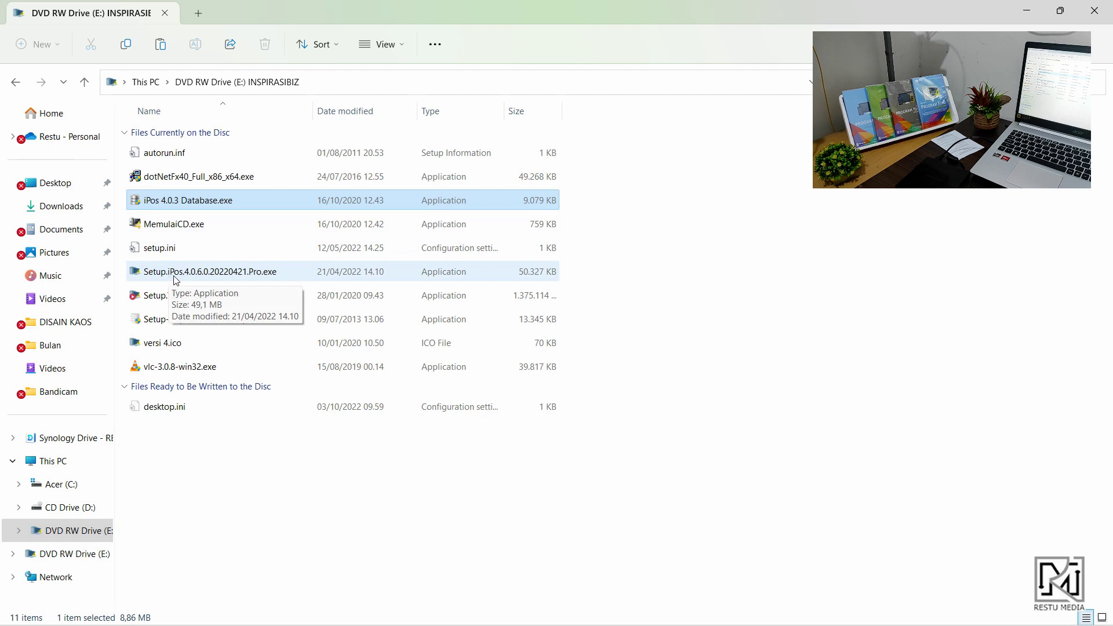
Start Setup.iPos.4.0.6.0.20220421.Pro.exe and accept the existing folder C:\Program Files (x86)\Program Kreatif\Program iPos 4.0 as install location
click(192, 280)
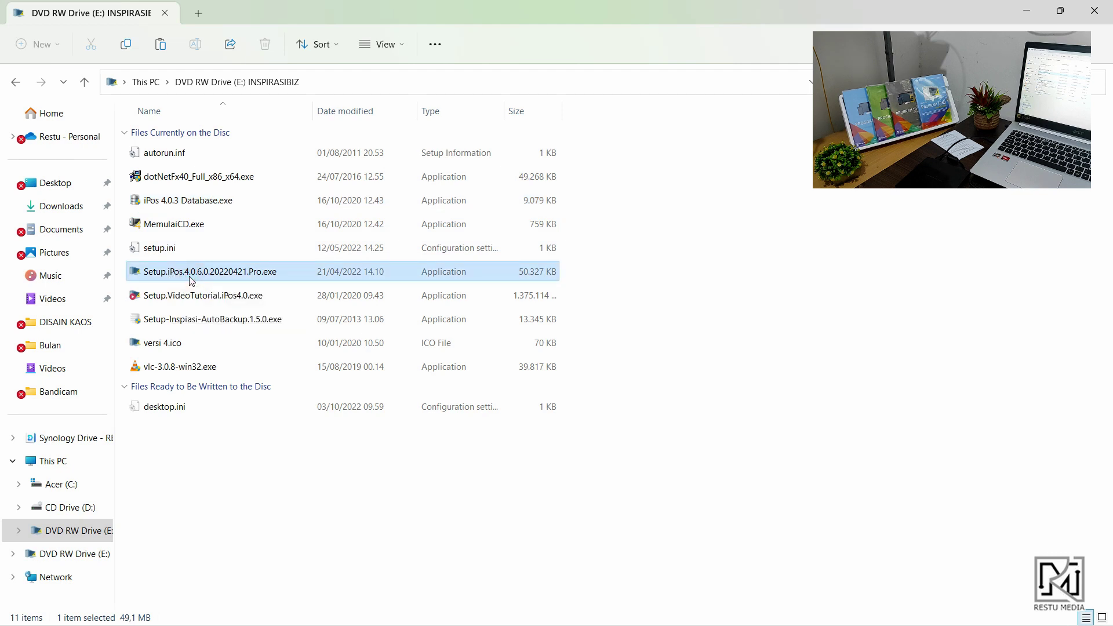
double_click(192, 280)
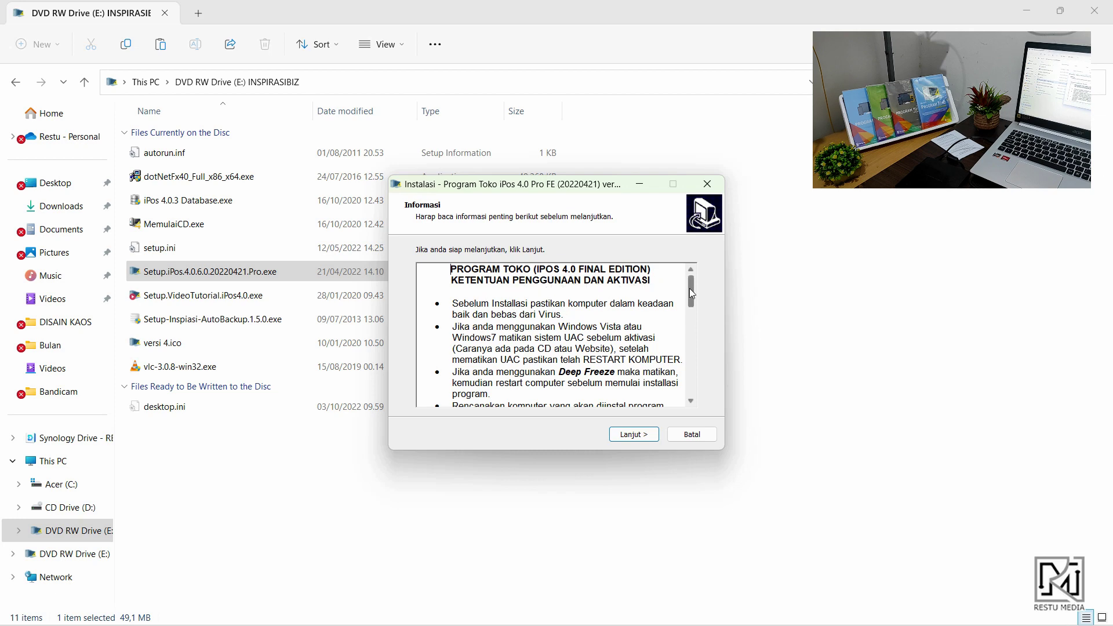
drag(690, 287, 696, 397)
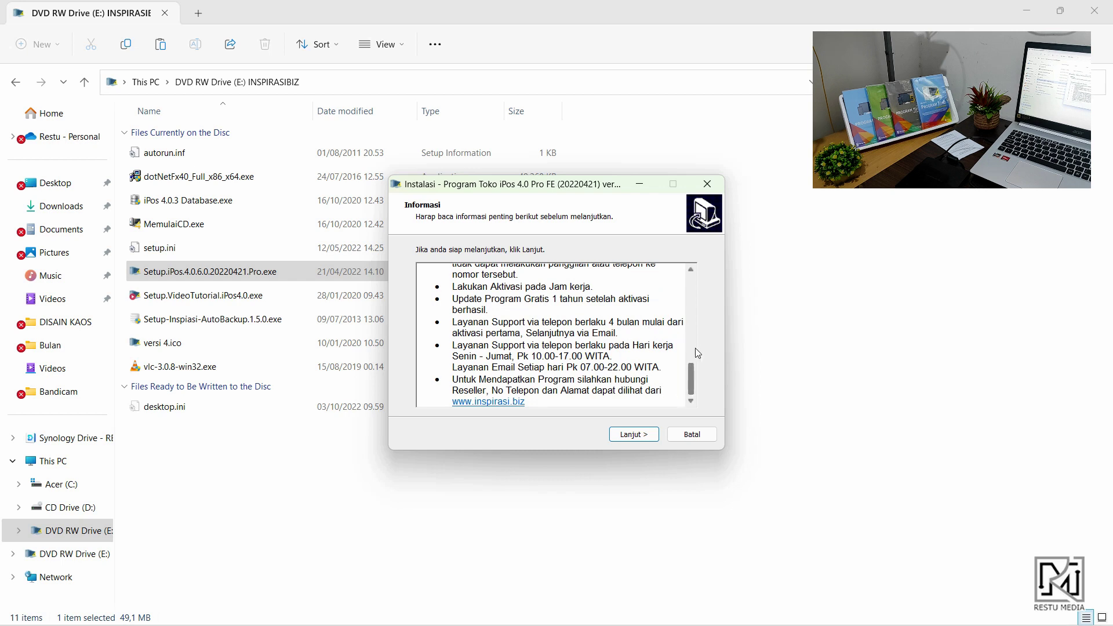
click(634, 435)
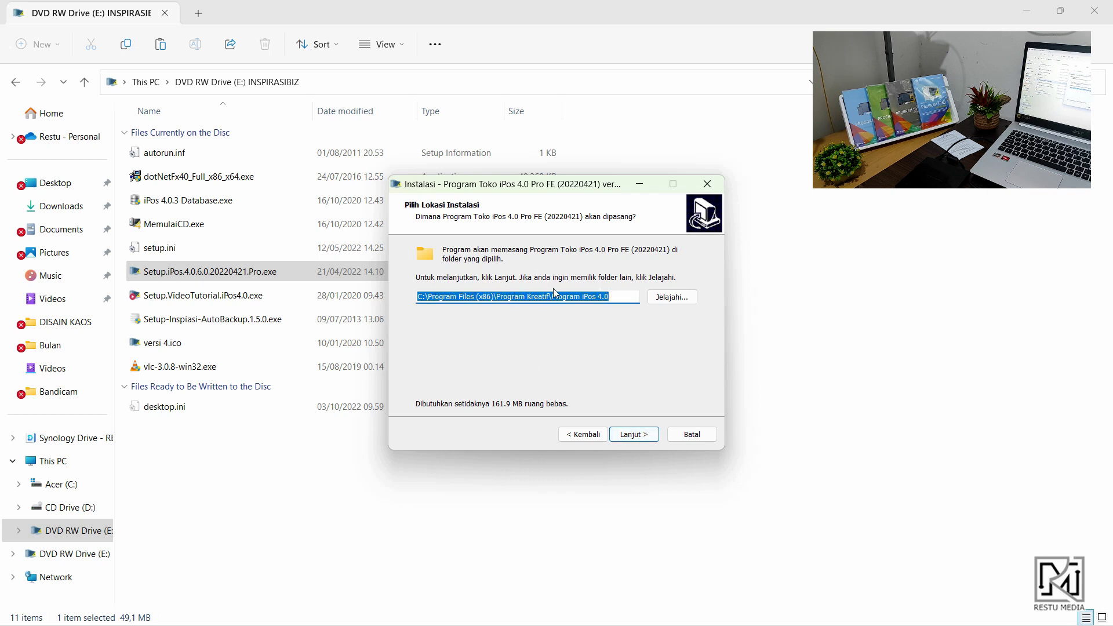
click(614, 299)
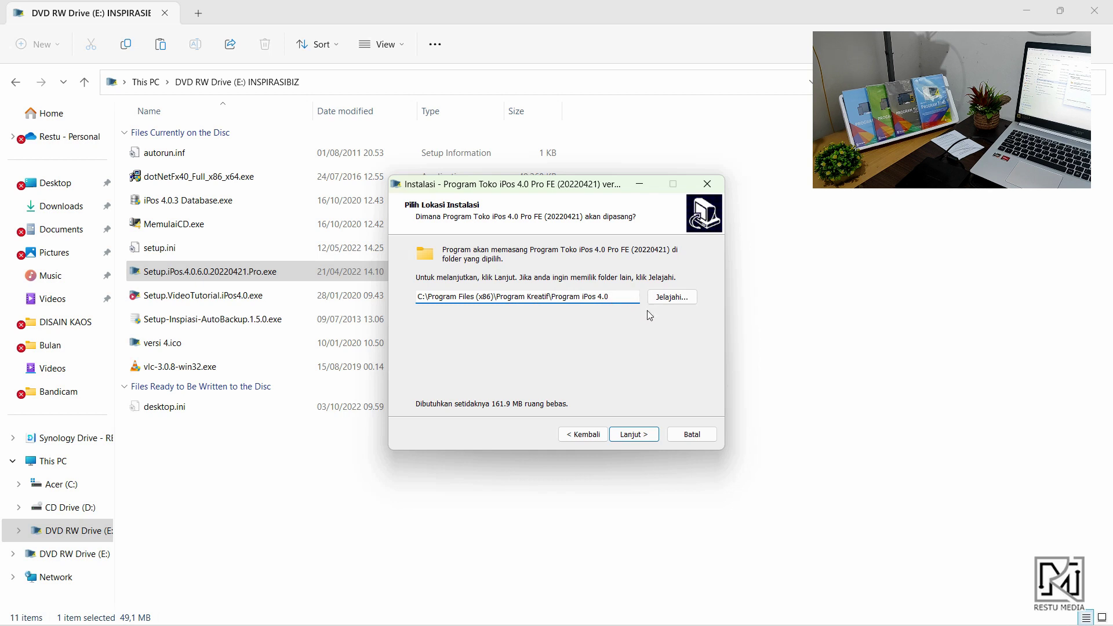
click(647, 438)
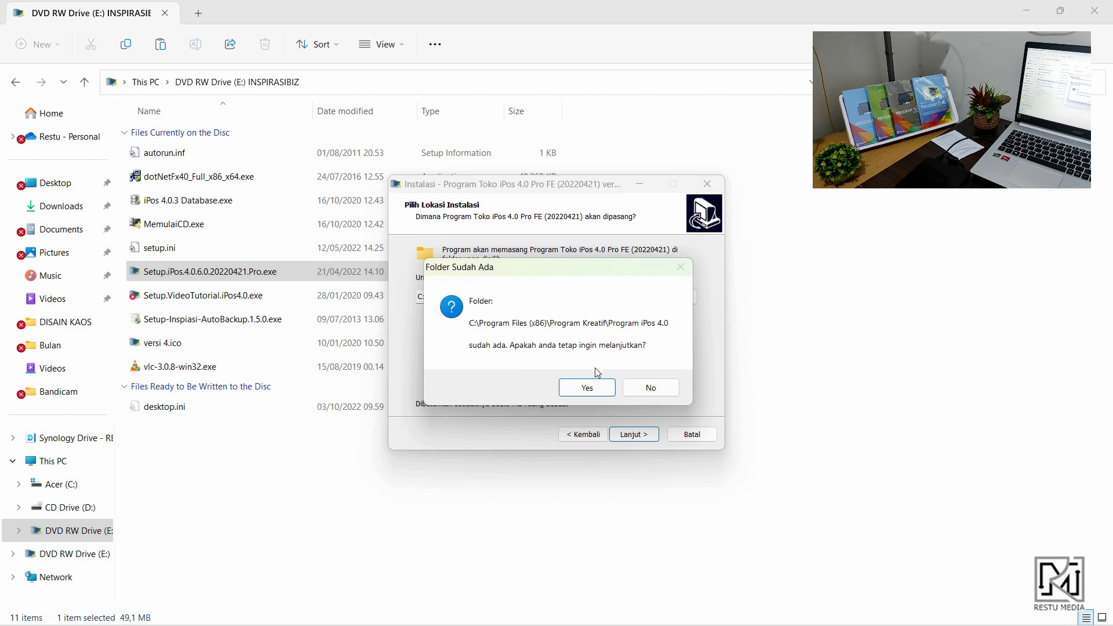
click(597, 388)
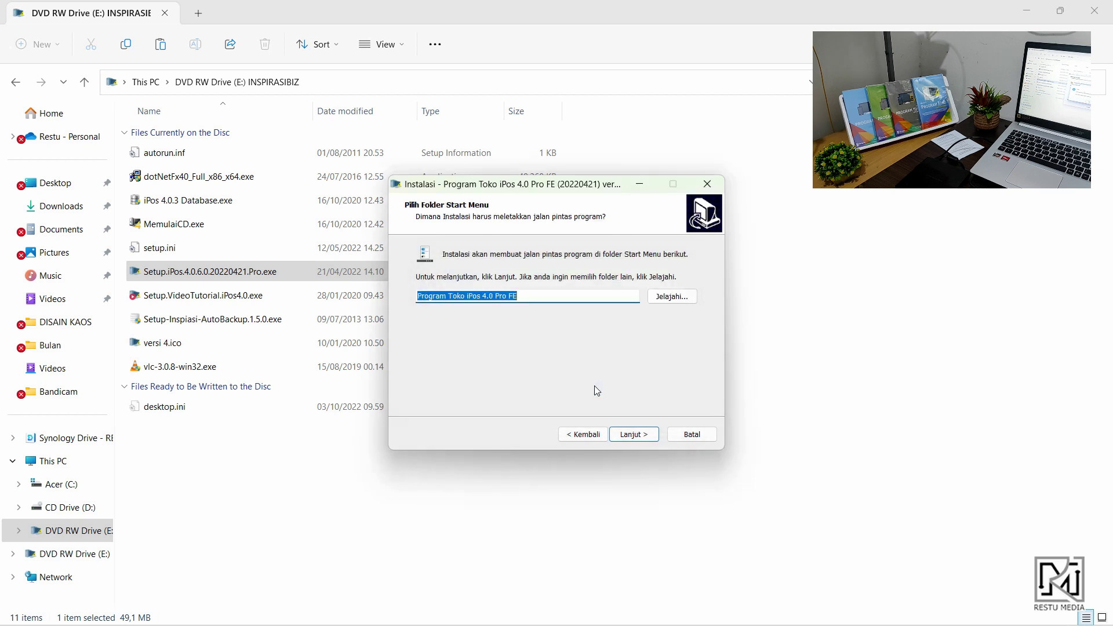
Install iPos with the Start Menu folder Program Toko iPos 4.0 Pro FE and a desktop shortcut, finishing without launching it
click(538, 299)
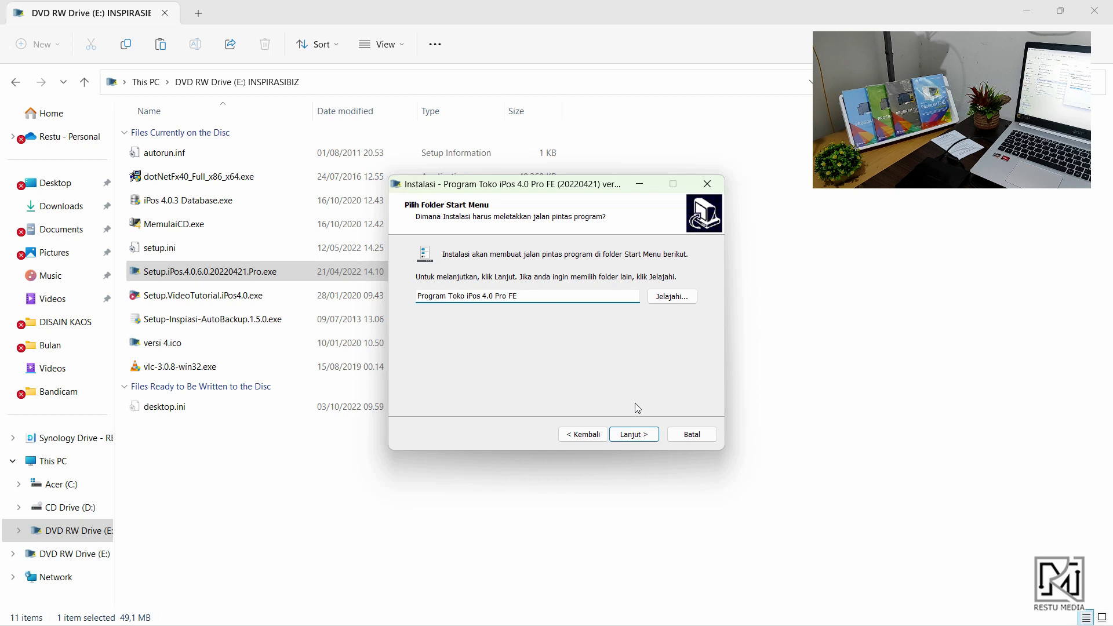
click(643, 435)
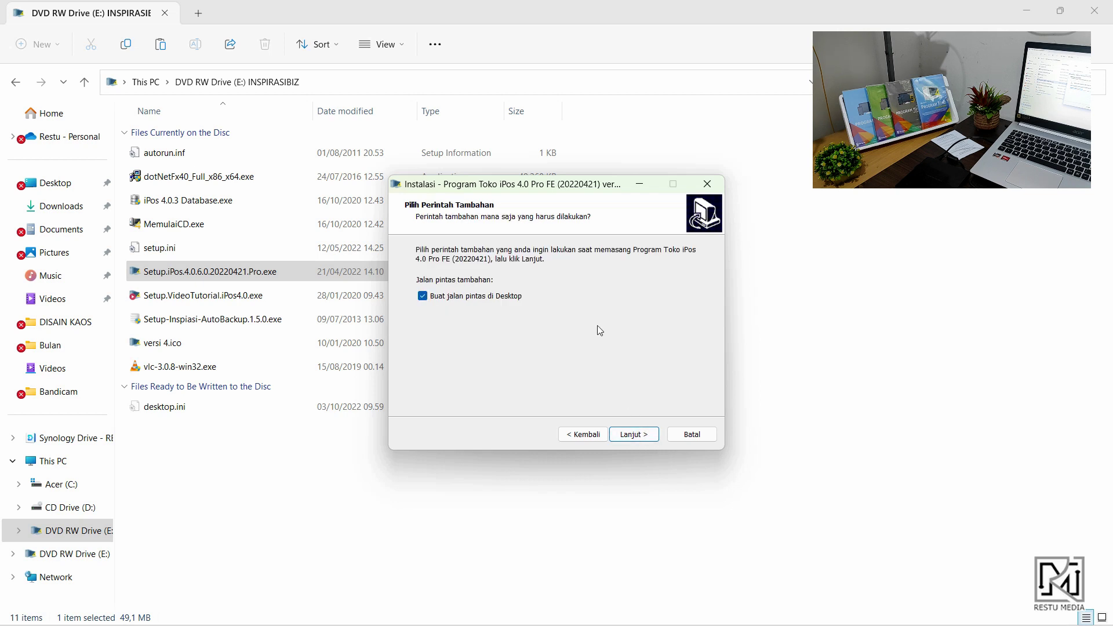
click(648, 439)
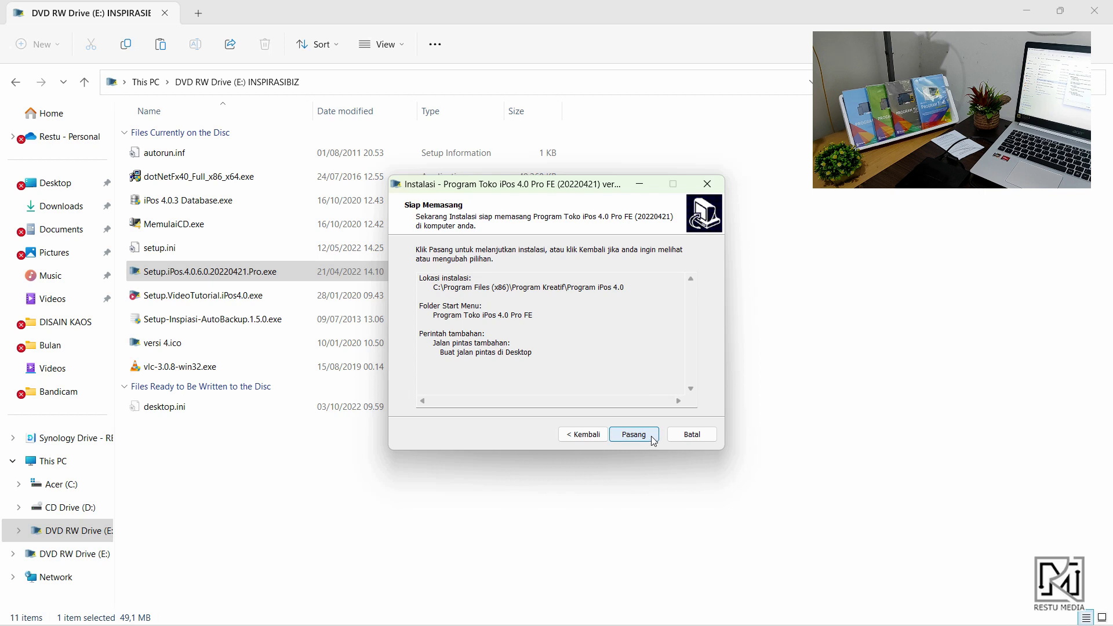
click(652, 437)
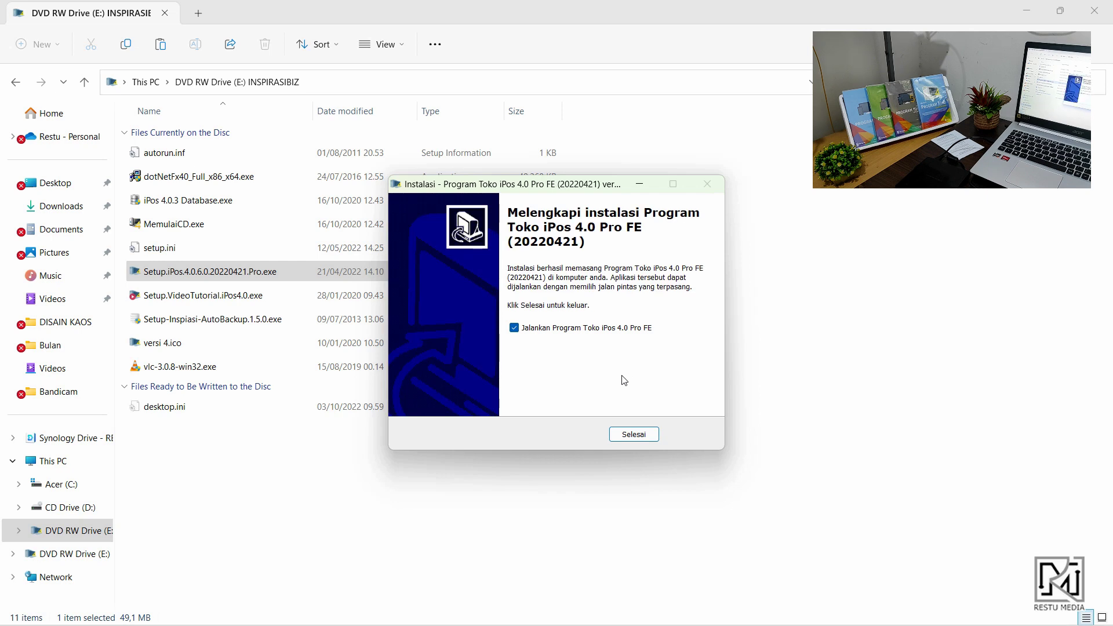
click(514, 329)
click(633, 434)
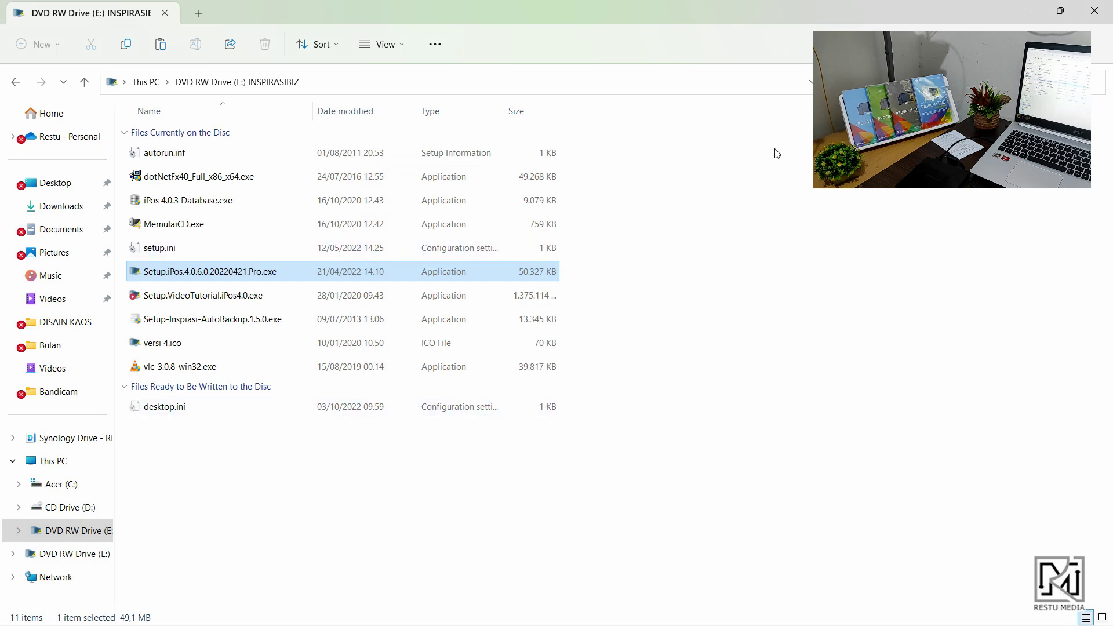
Minimize the file window and run the desktop shortcut Program Toko iPos 4.0 Pro FE as administrator
click(1023, 11)
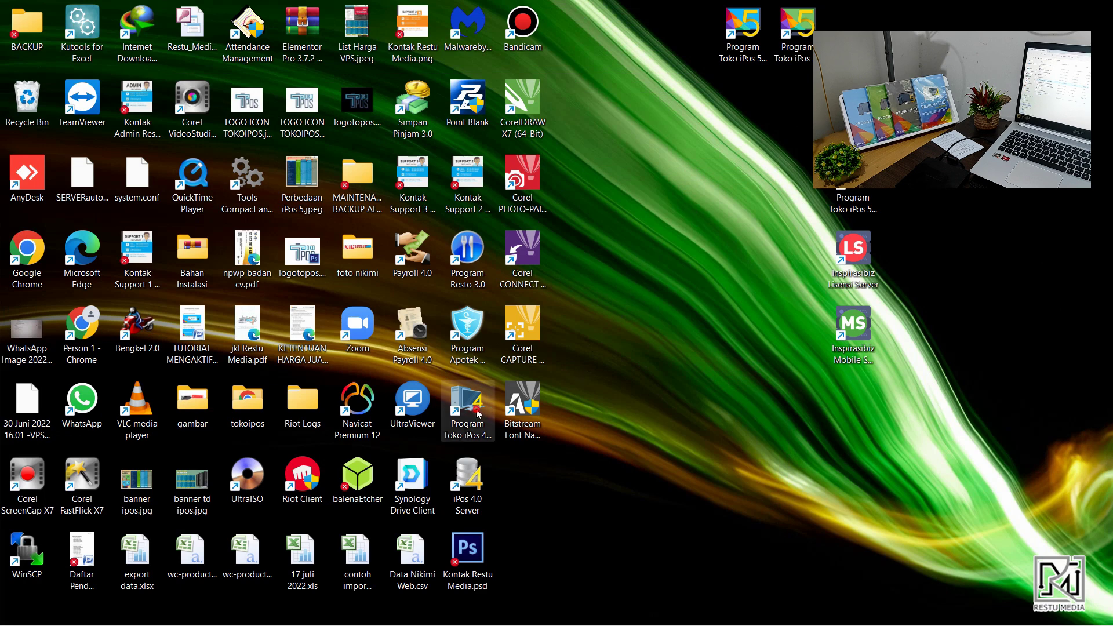
mouse_move(484, 412)
mouse_down()
mouse_move(546, 462)
mouse_move(504, 441)
mouse_move(481, 400)
mouse_up()
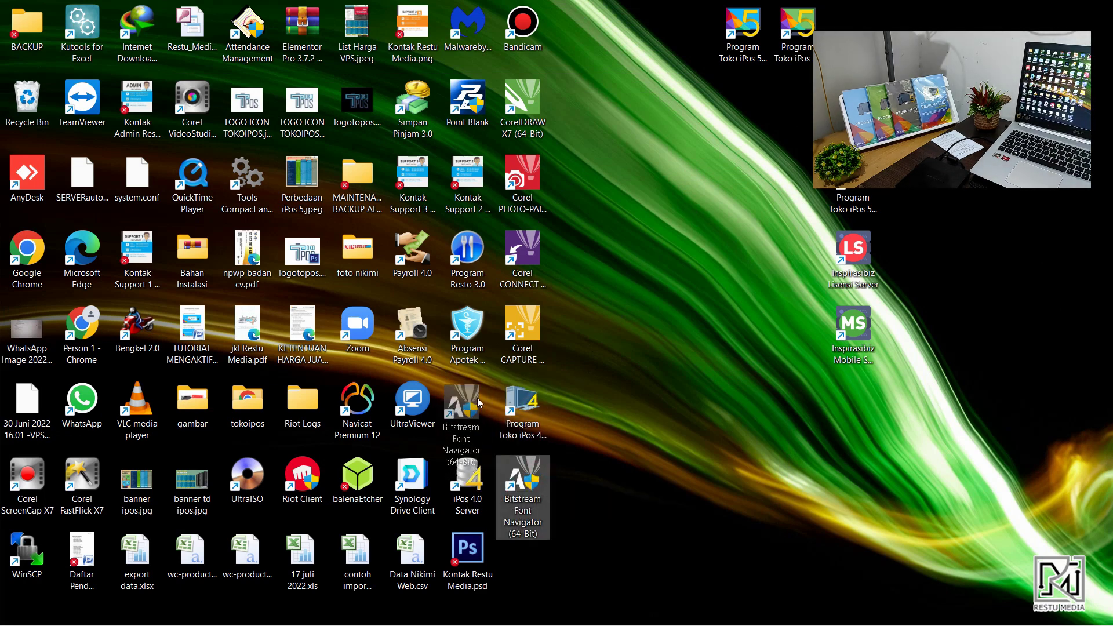
click(539, 425)
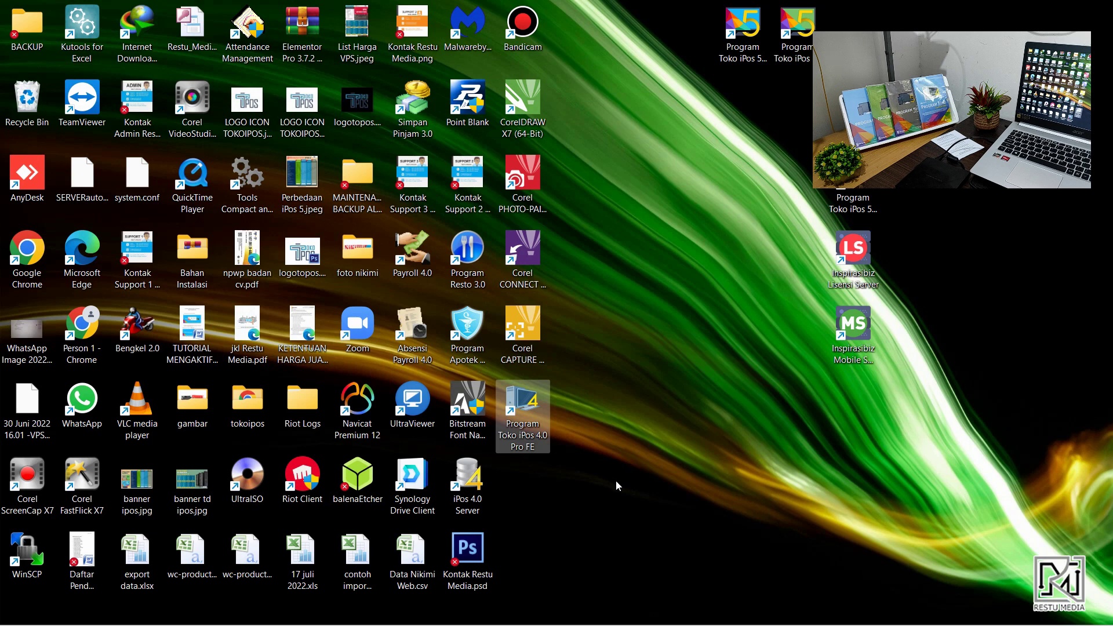
right_click(531, 409)
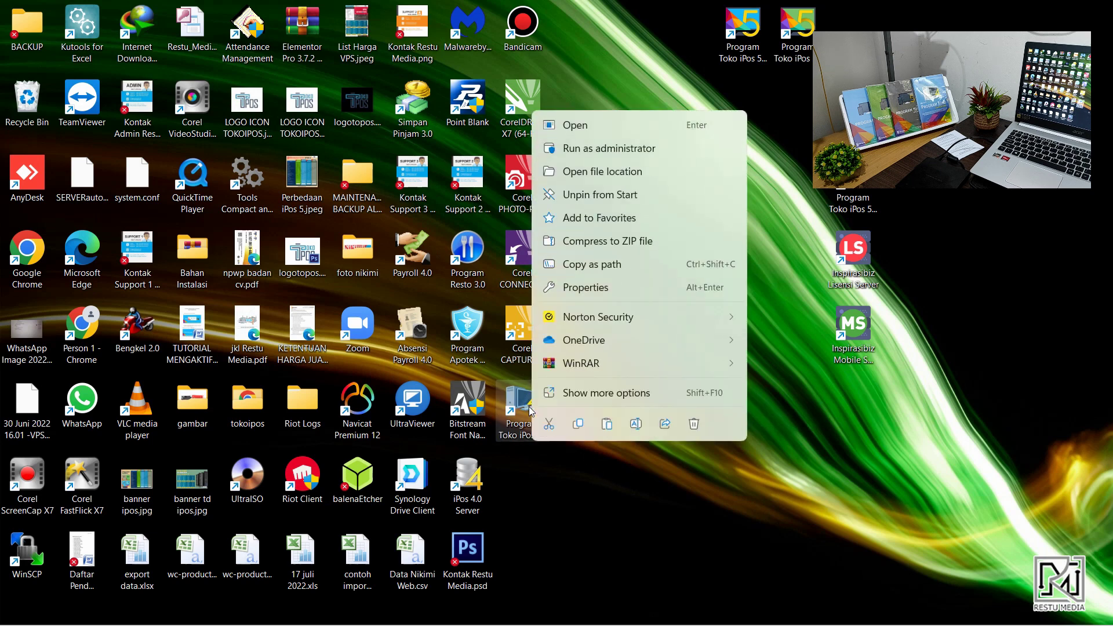
click(576, 148)
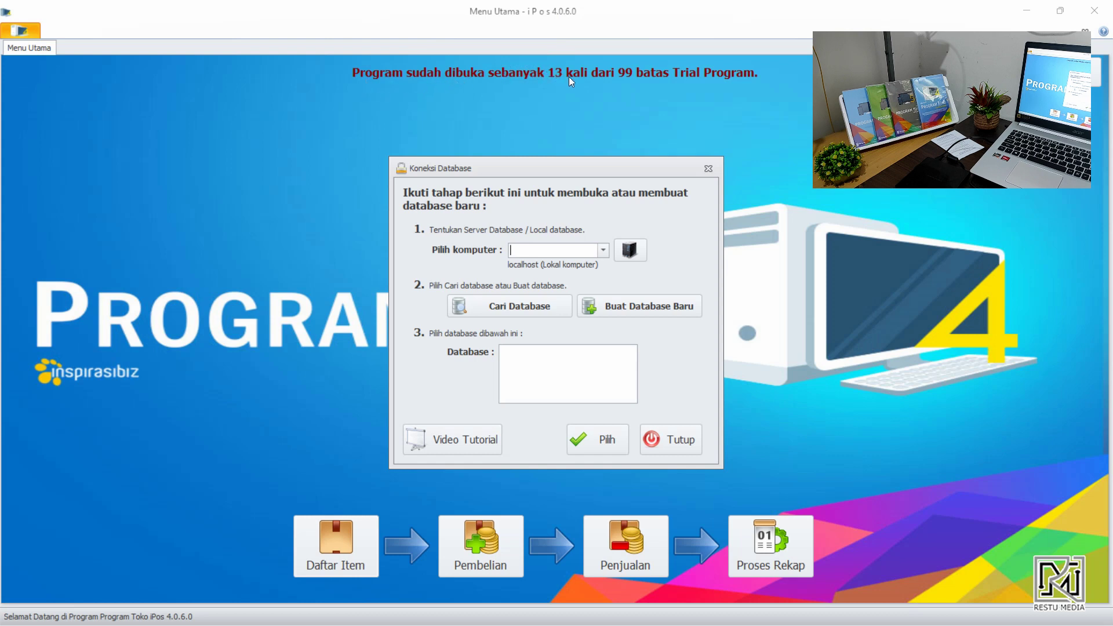
Search for available databases on localhost in the iPos database connection dialog
click(558, 301)
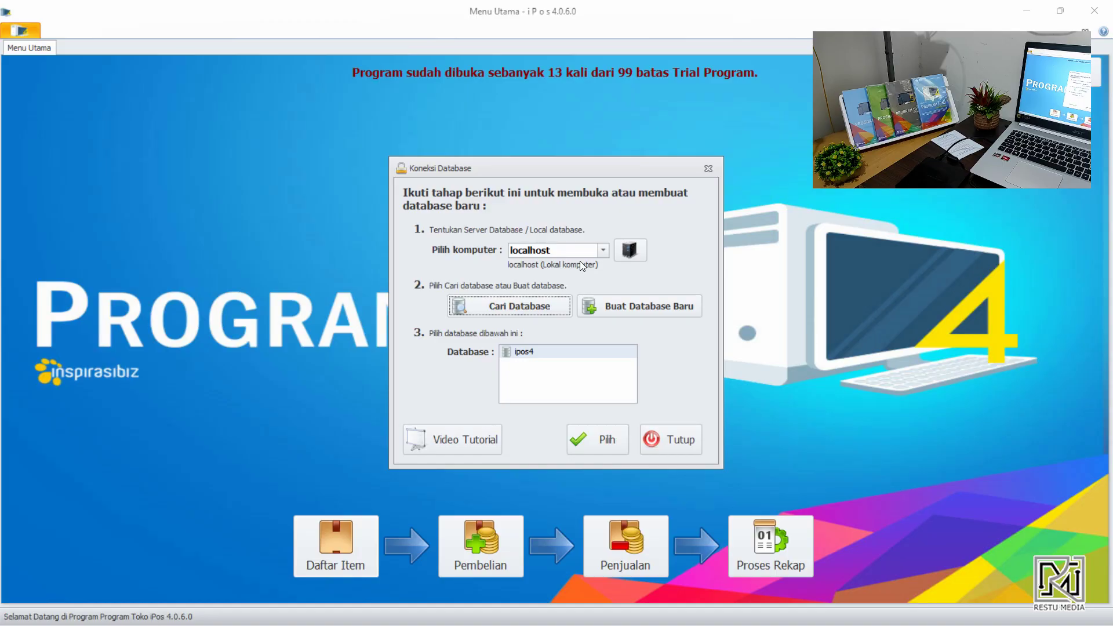
mouse_move(667, 5)
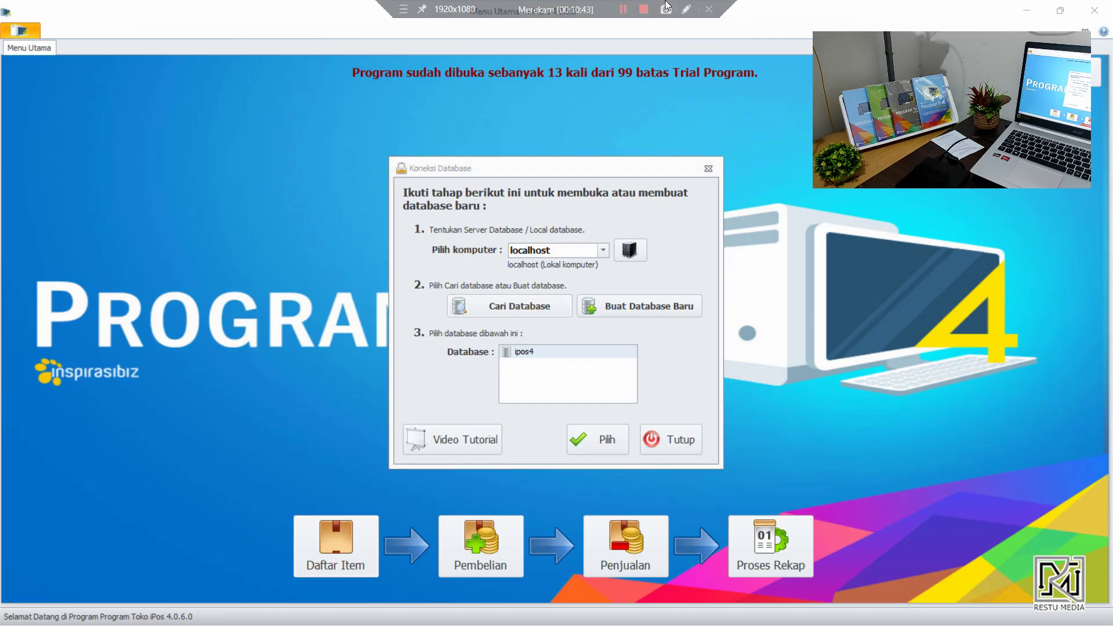